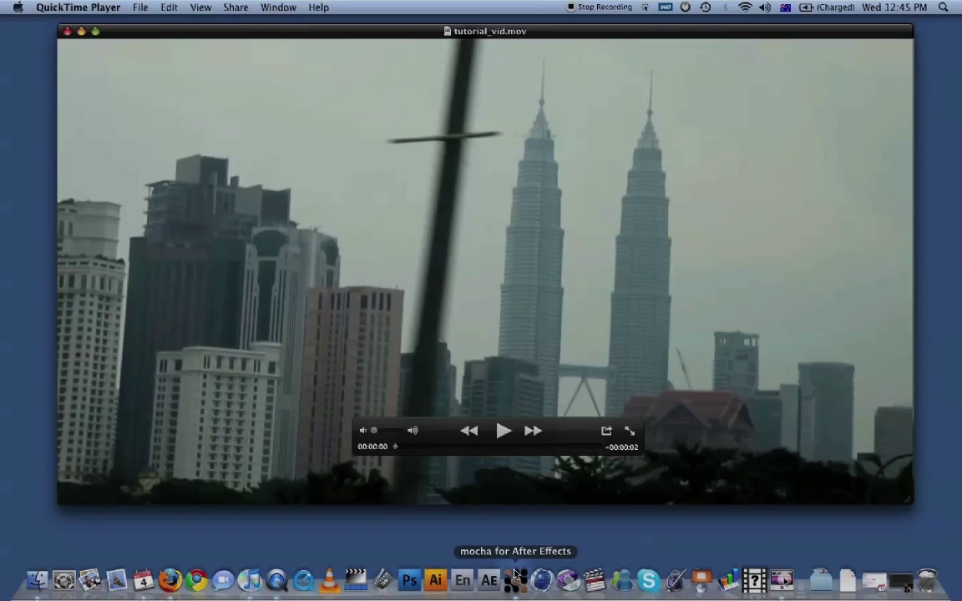
Play the tutorial_vid.mov skyline clip through to its end in QuickTime Player
click(504, 431)
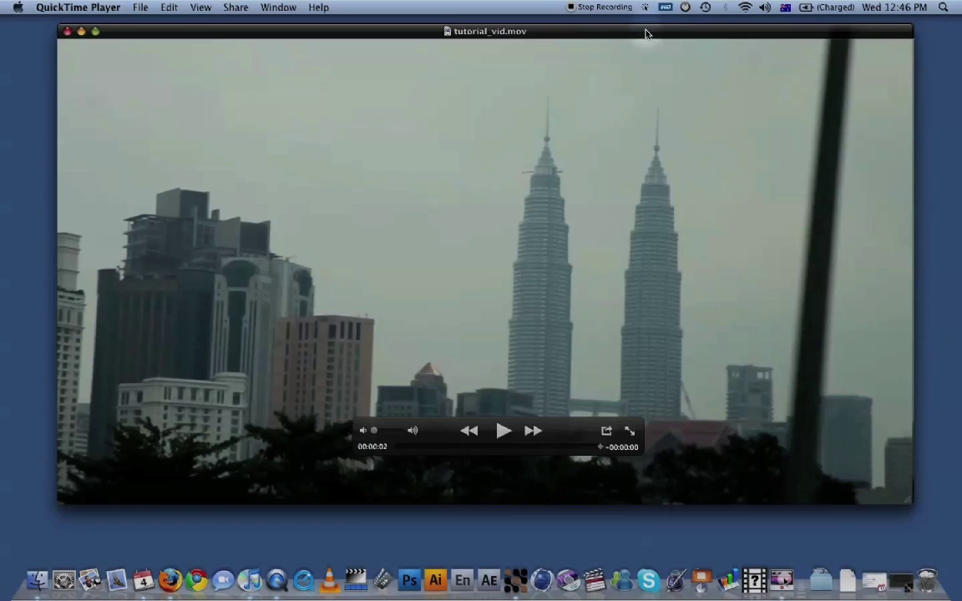
Nudge the player window slightly and play the vfx_petronas_p1.mov clip
drag(644, 34, 645, 38)
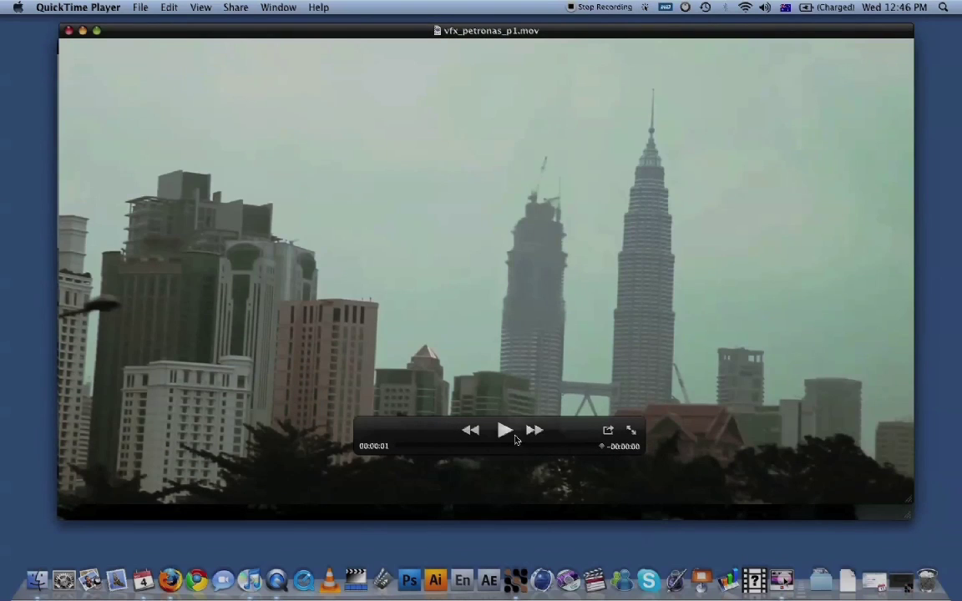
click(502, 429)
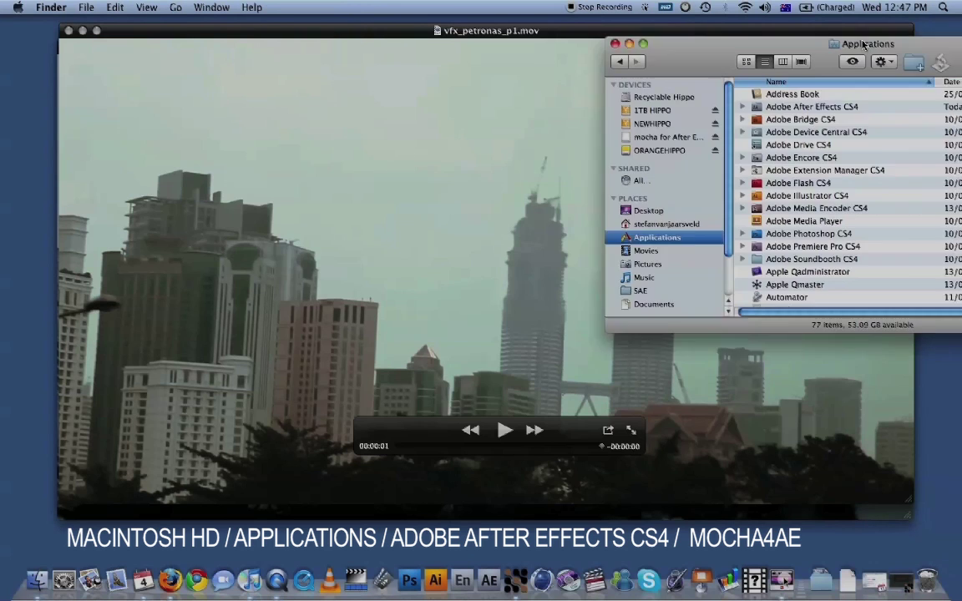
Open the Adobe After Effects CS4 folder in Applications and launch mocha for After Effects
mouse_move(863, 47)
mouse_down()
mouse_move(539, 108)
mouse_move(410, 120)
mouse_up()
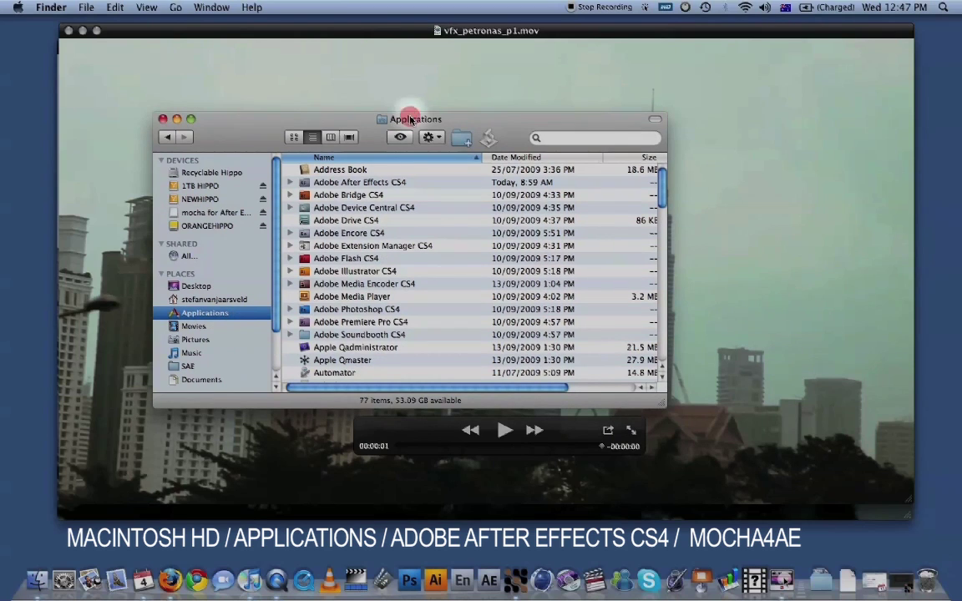
click(371, 182)
double_click(370, 182)
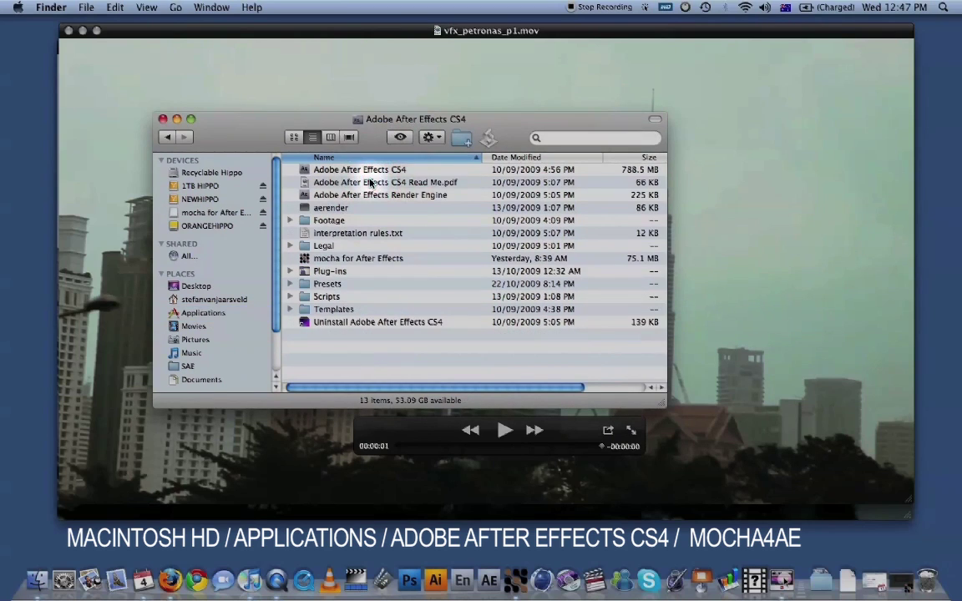
double_click(352, 260)
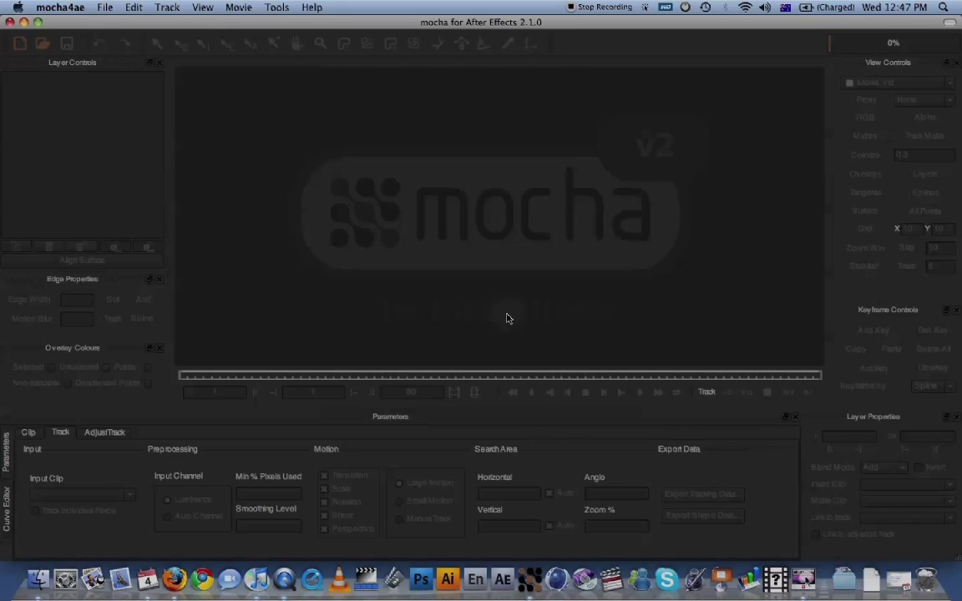
Start a new mocha project with tutorial_vid.mov as its clip
click(20, 46)
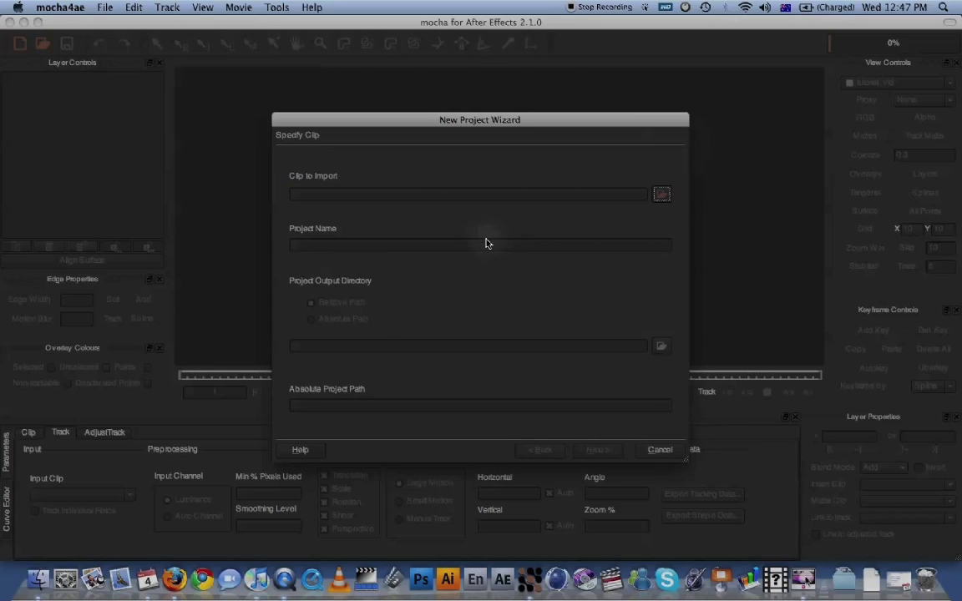
click(663, 197)
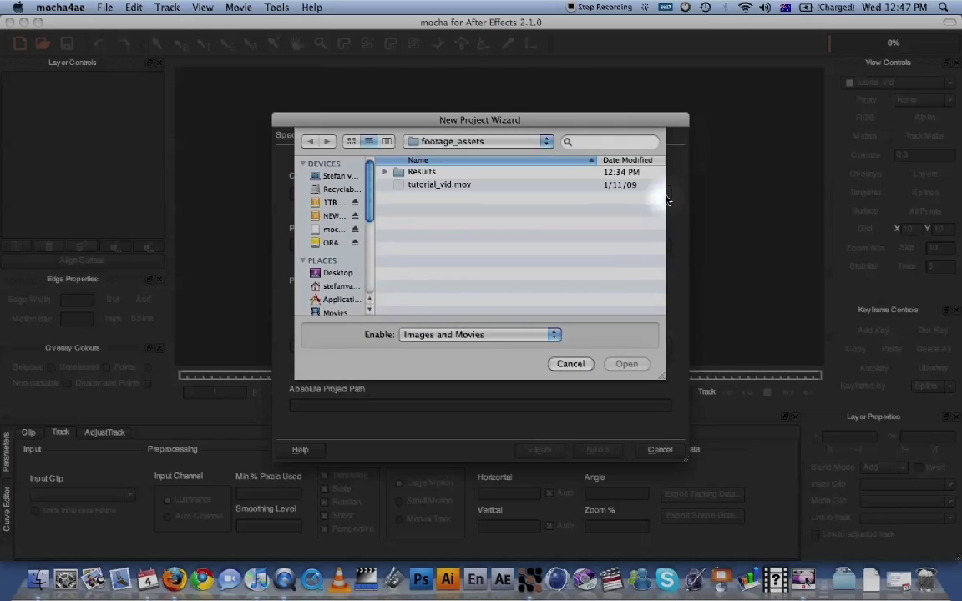
click(434, 185)
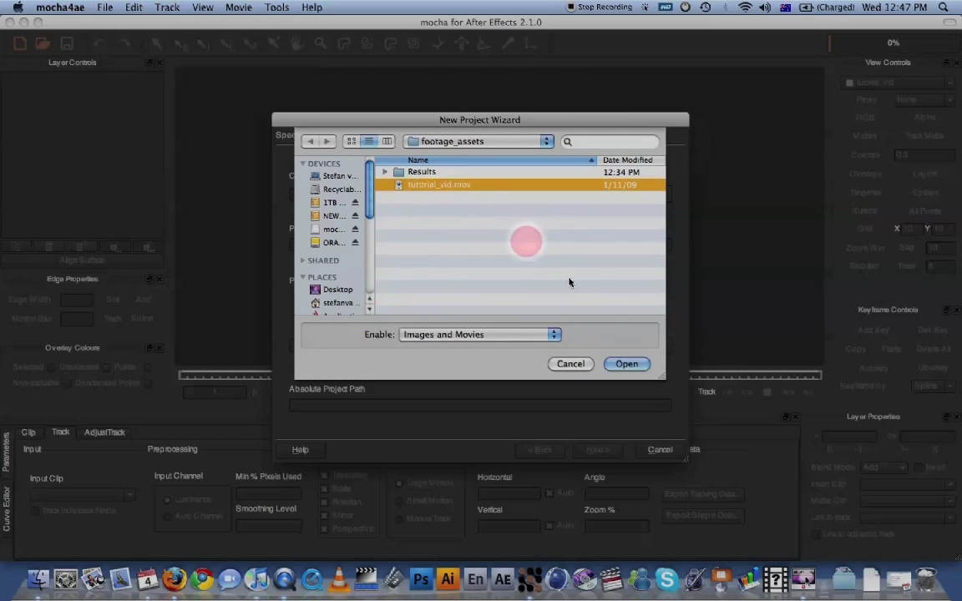
click(636, 370)
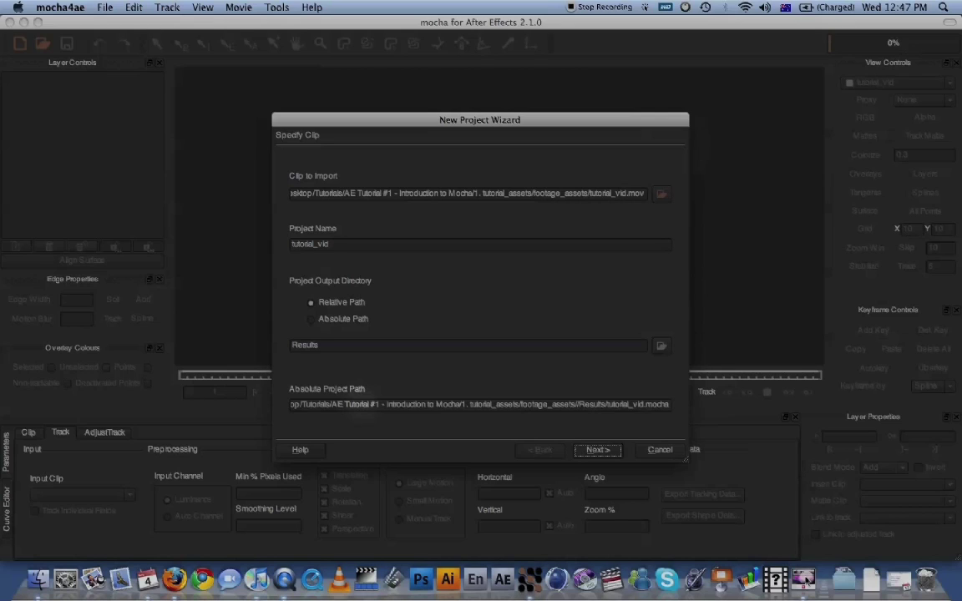
Set the output directory to the absolute Results folder and continue to the clip details
click(352, 324)
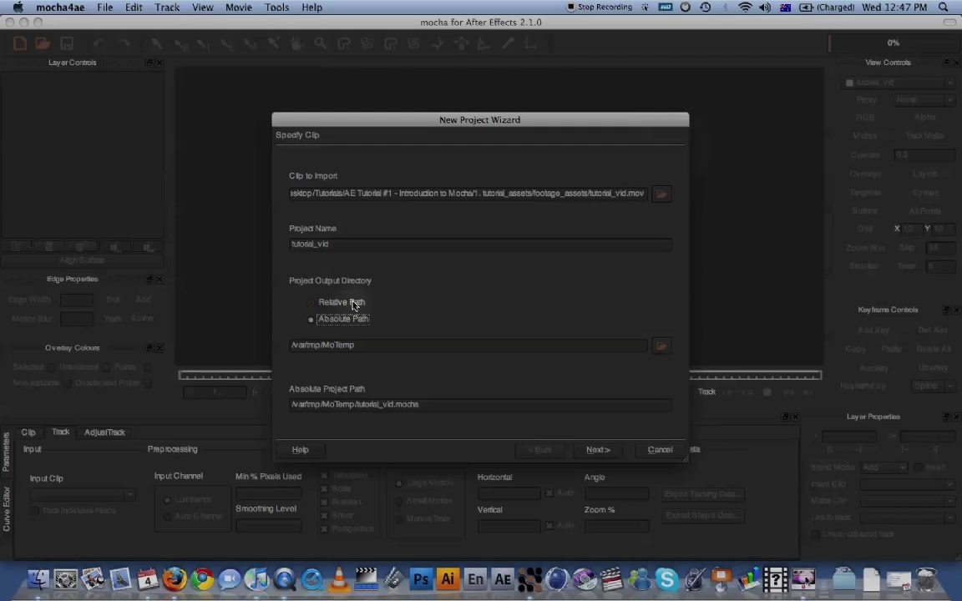
click(661, 346)
click(439, 172)
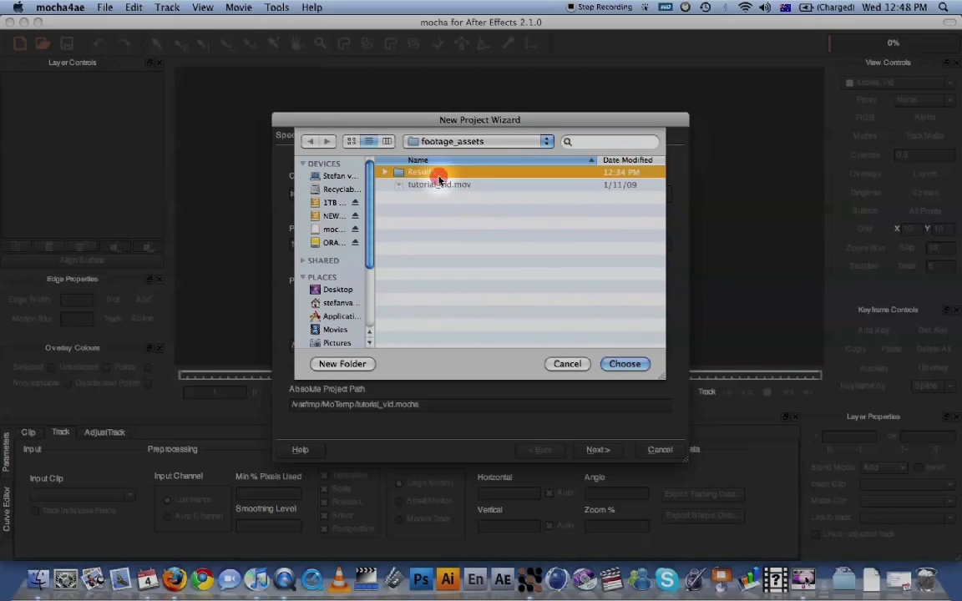
click(626, 364)
click(633, 365)
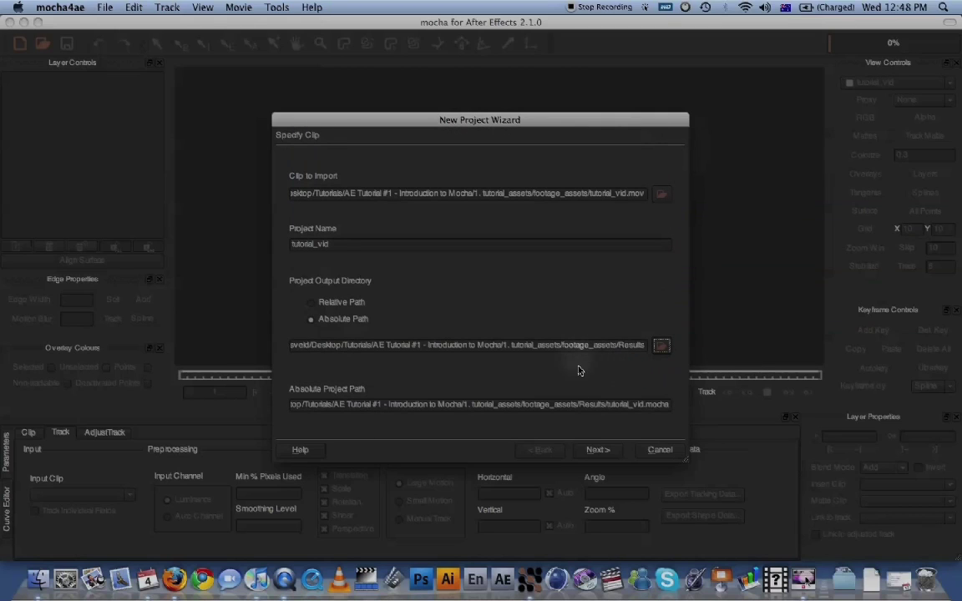
click(604, 450)
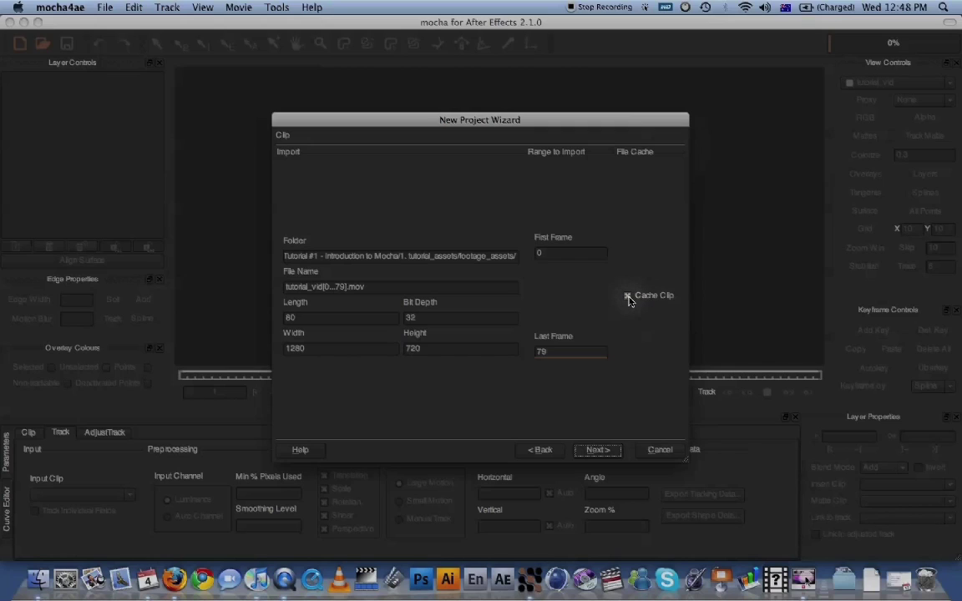
Turn off Cache Clip and move on to the project Settings page
click(628, 297)
click(639, 351)
click(599, 450)
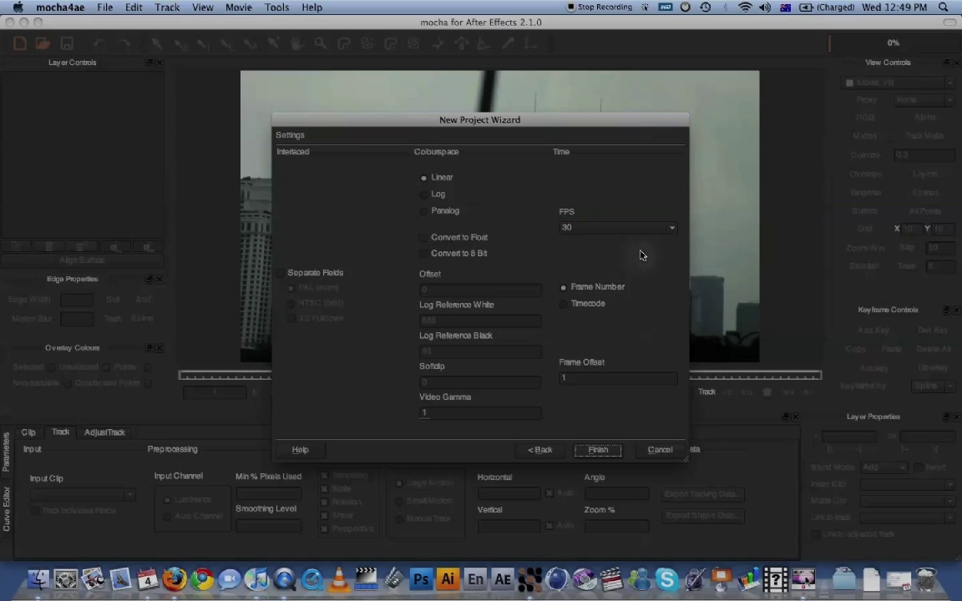
Keep the default settings (Linear colourspace, 30 fps) and finish creating the project
click(598, 450)
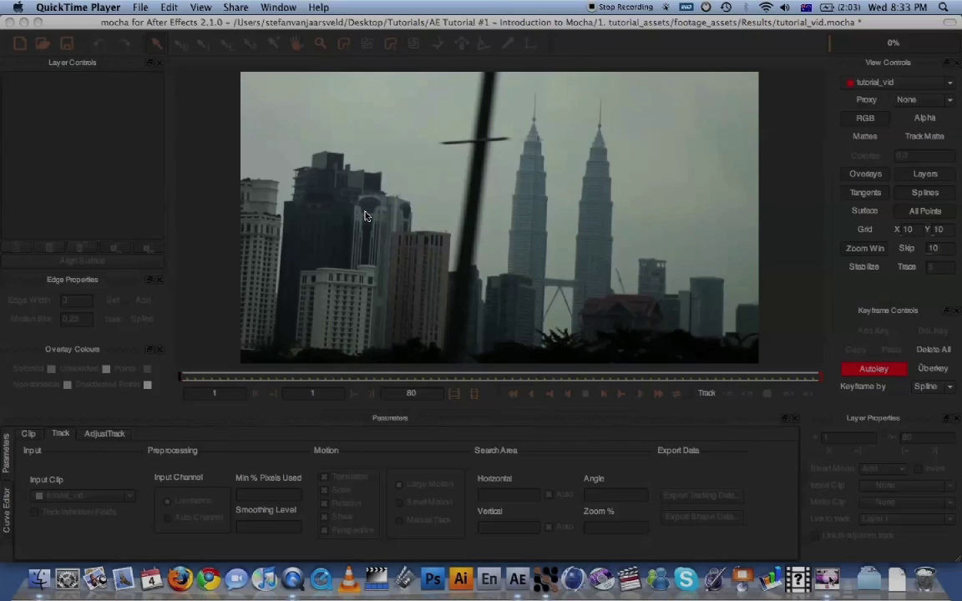
Bring the mocha window to the front and select the Create X-Spline Layer tool
click(317, 79)
click(341, 45)
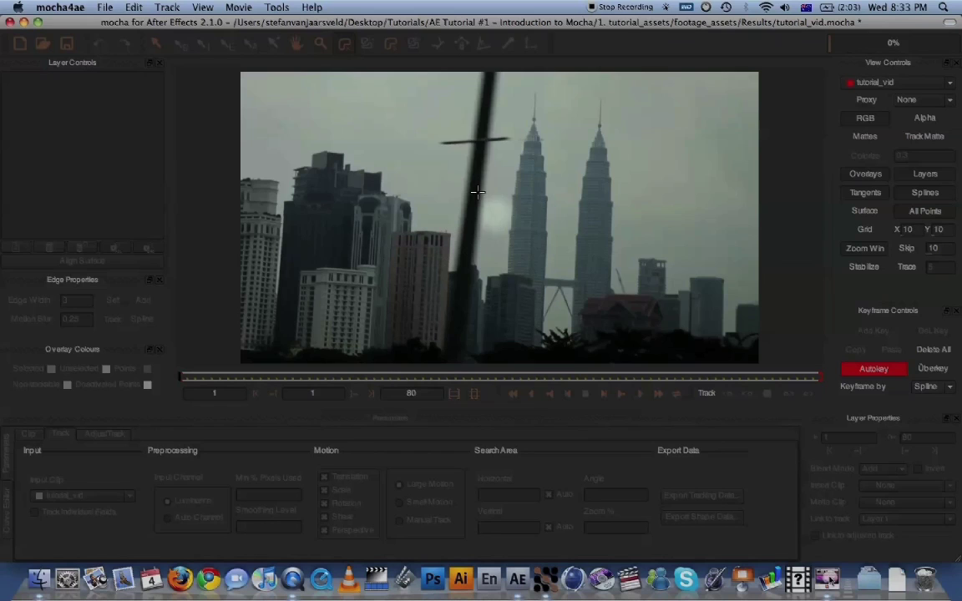
click(510, 95)
click(492, 267)
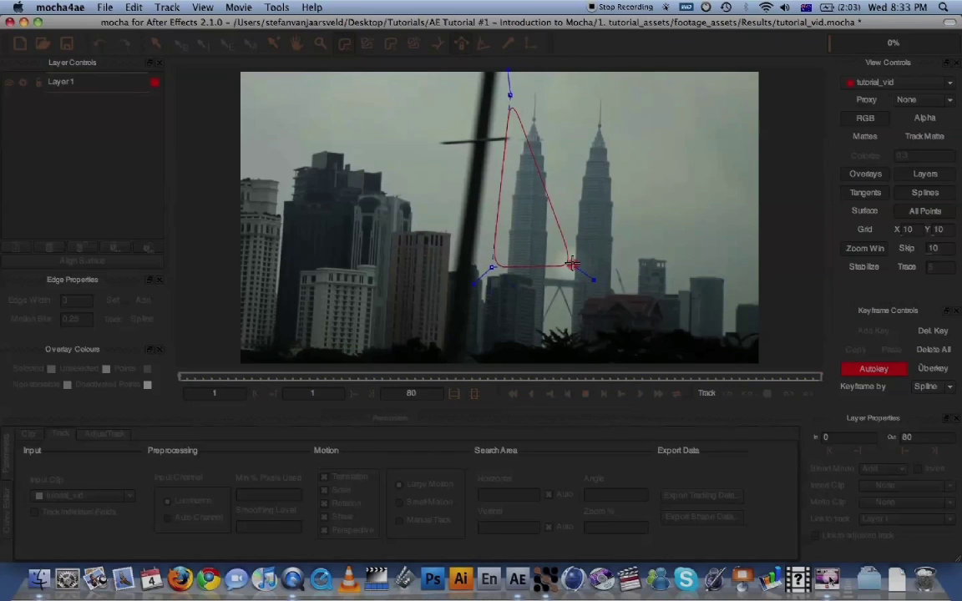
click(571, 264)
click(558, 108)
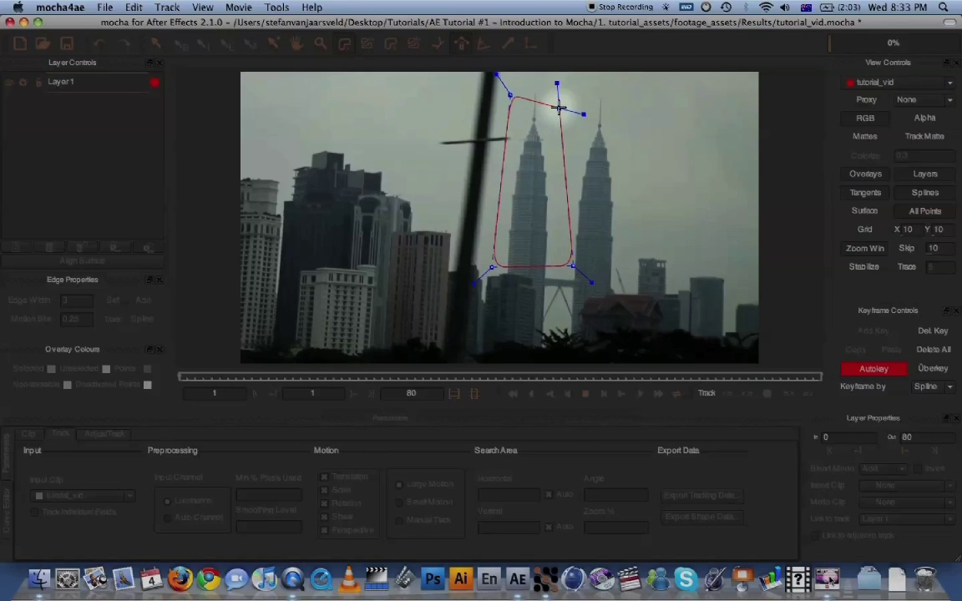
right_click(559, 108)
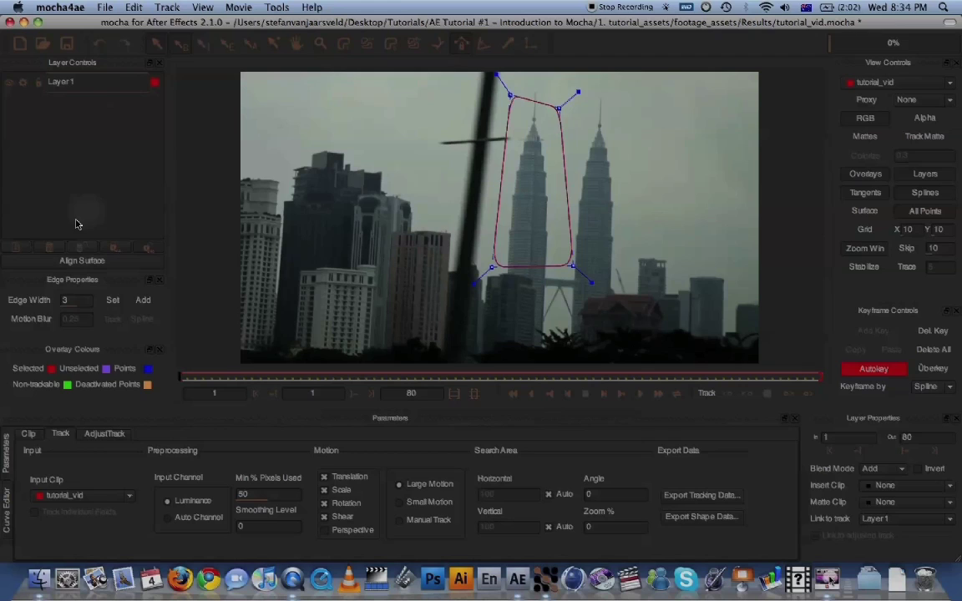
click(147, 247)
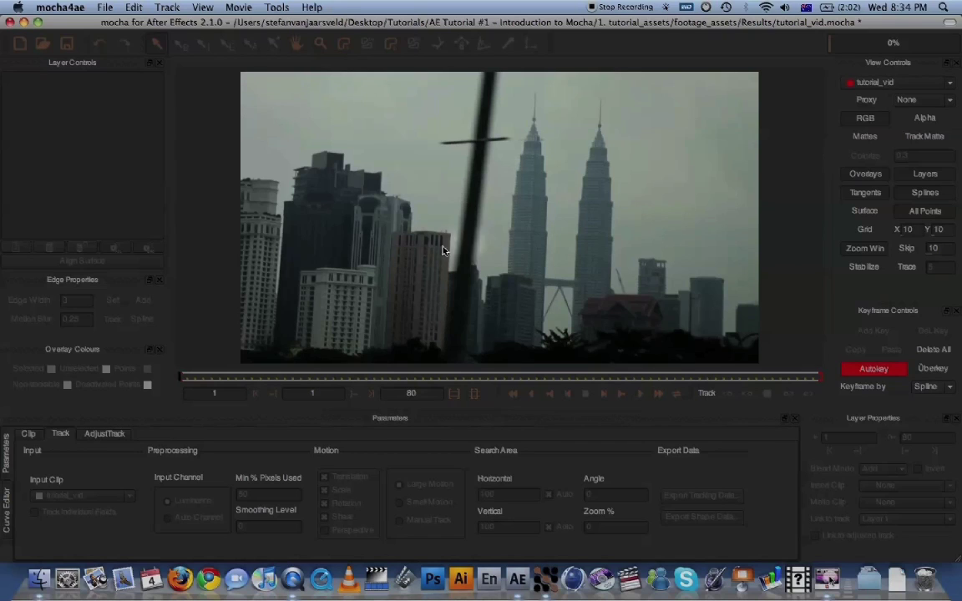
drag(222, 380, 343, 376)
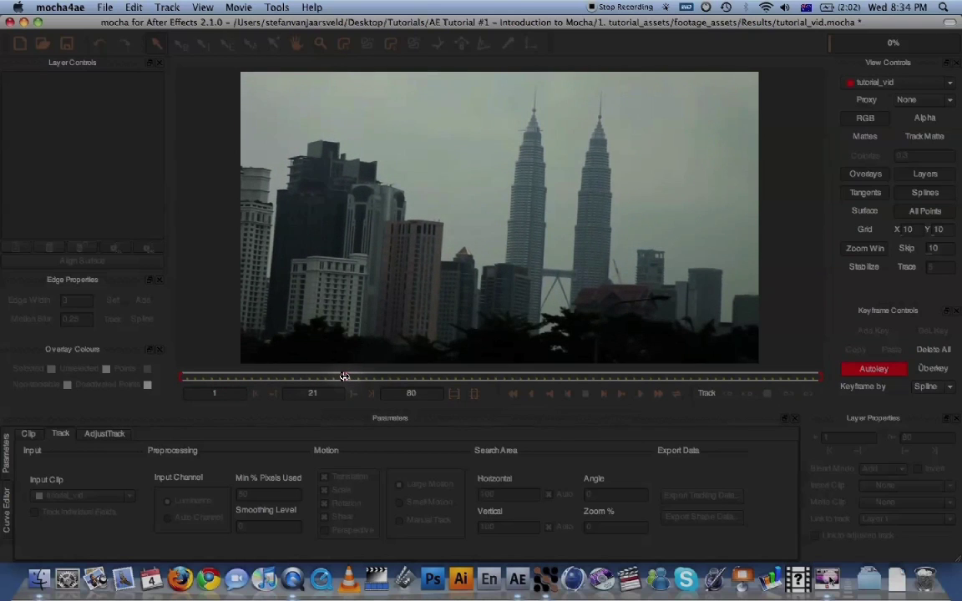
mouse_move(344, 377)
mouse_down()
mouse_move(727, 376)
mouse_move(164, 372)
mouse_up()
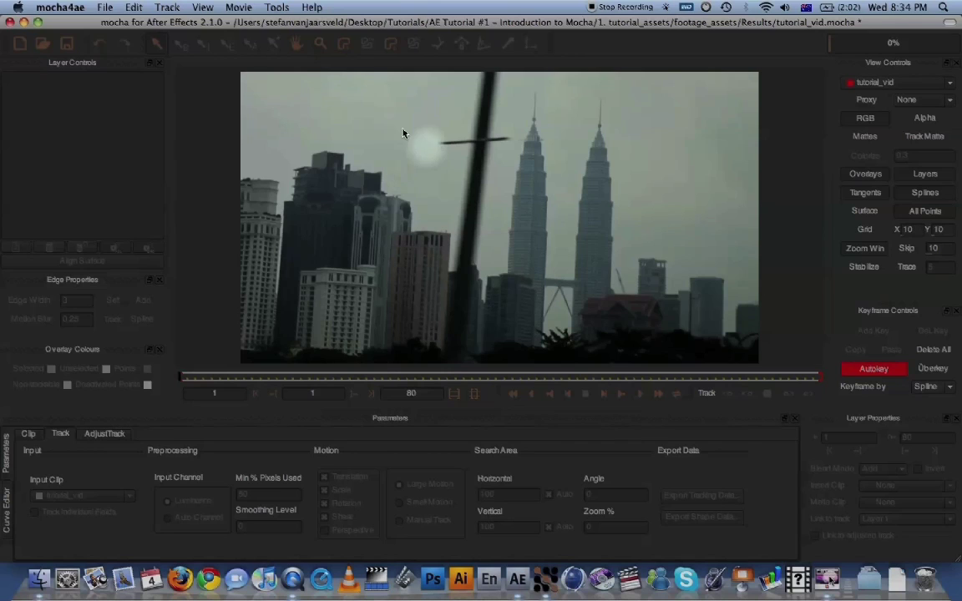
Place seven X-spline points outlining both Petronas Towers on frame 1
click(342, 48)
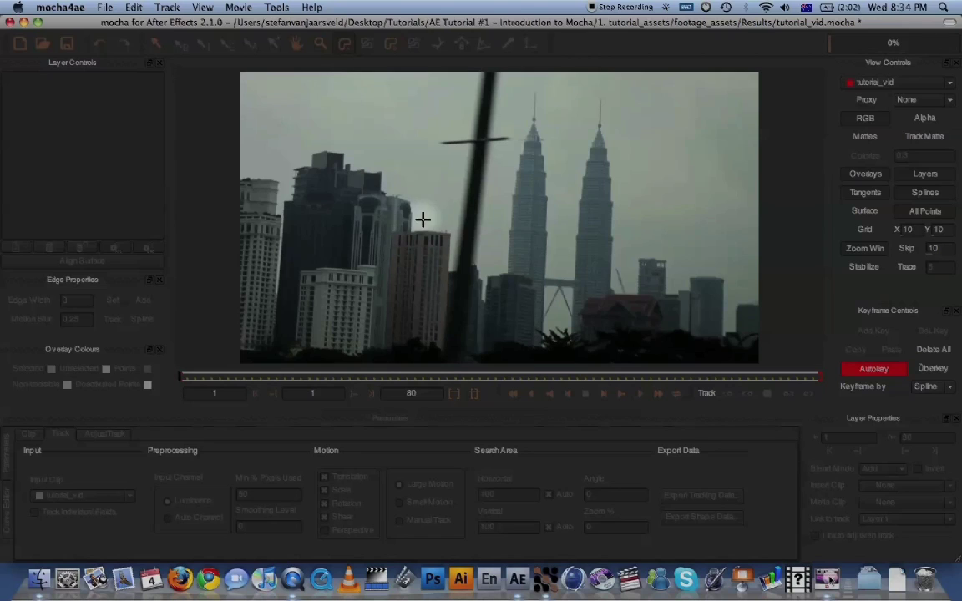
click(516, 127)
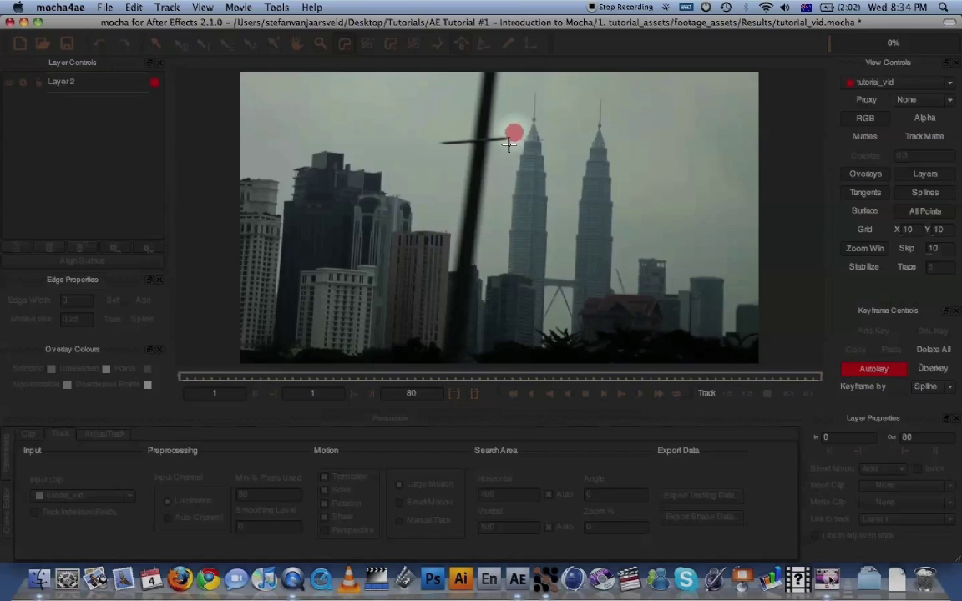
click(490, 238)
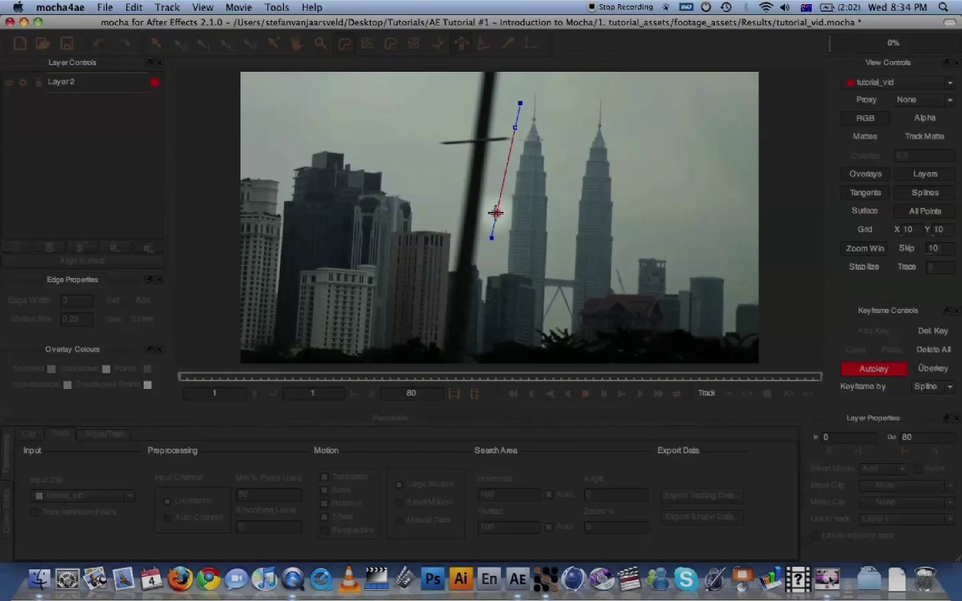
click(496, 214)
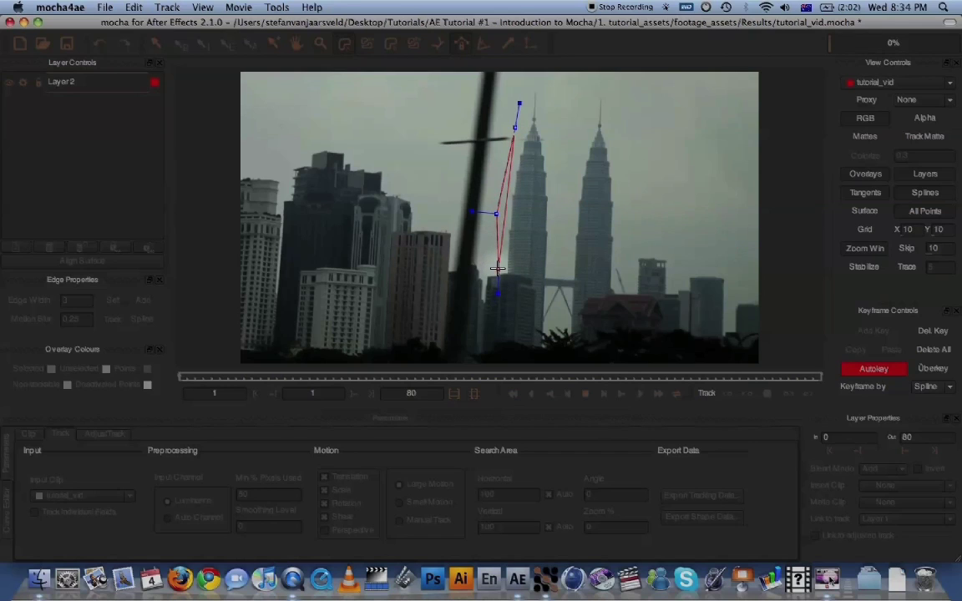
click(498, 269)
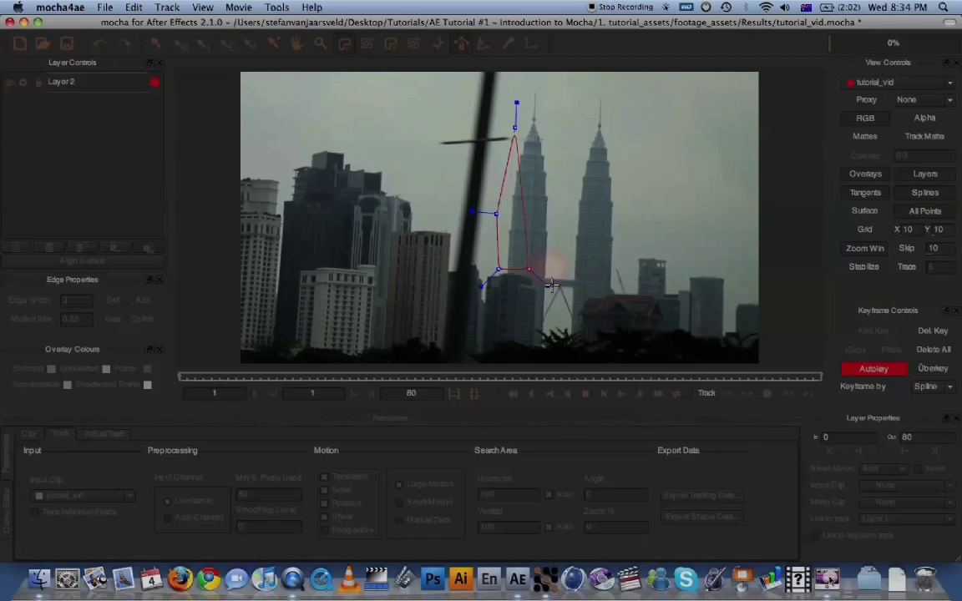
click(562, 310)
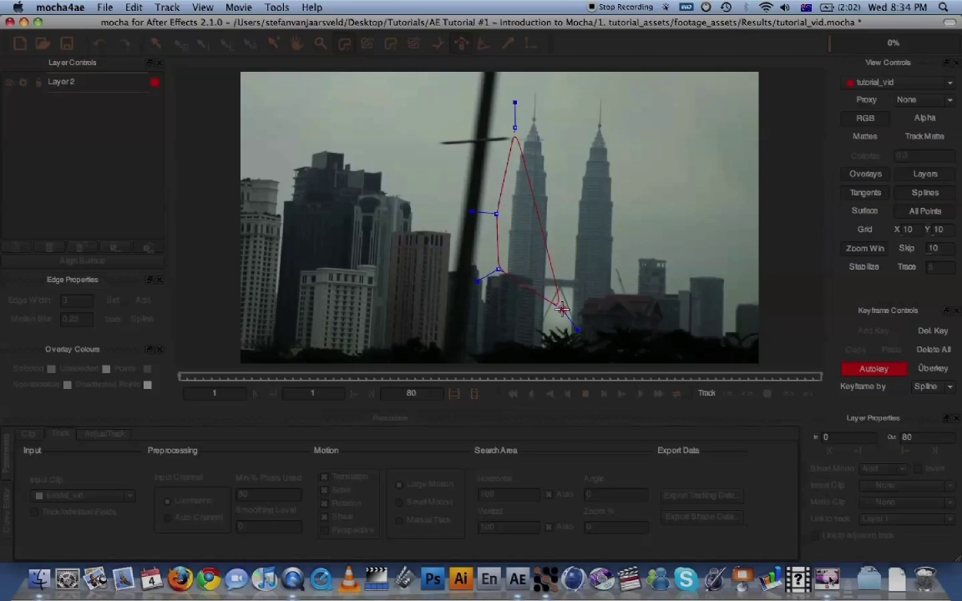
click(625, 259)
click(618, 134)
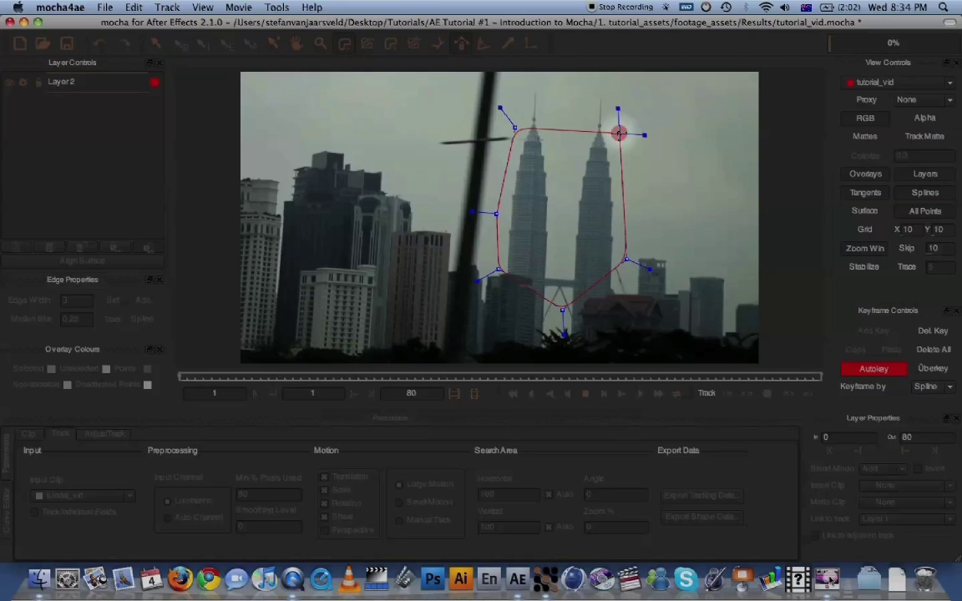
Close the tower spline and drag its corner and left-side points to hug the towers
right_click(618, 133)
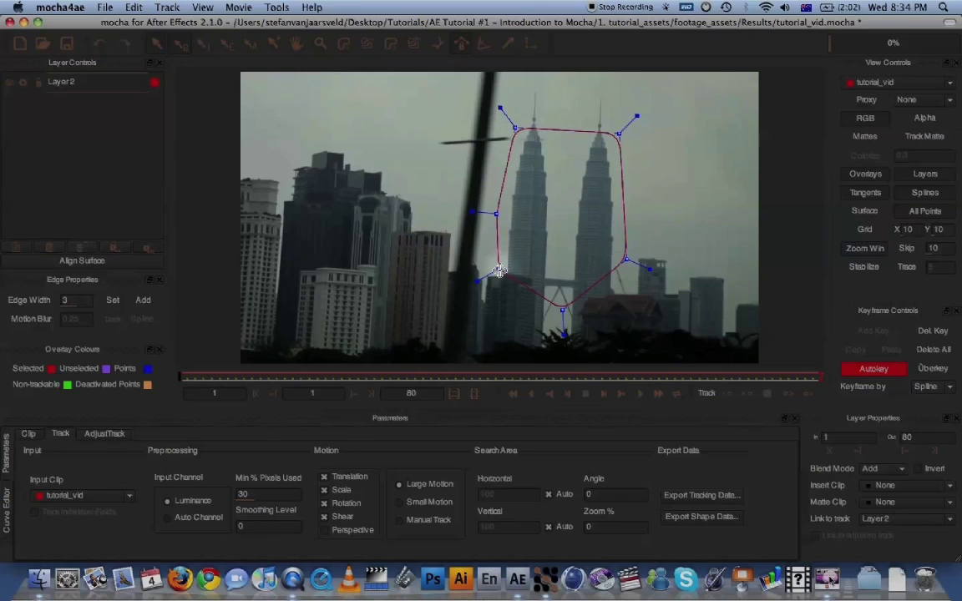
drag(499, 269, 497, 261)
drag(495, 214, 500, 204)
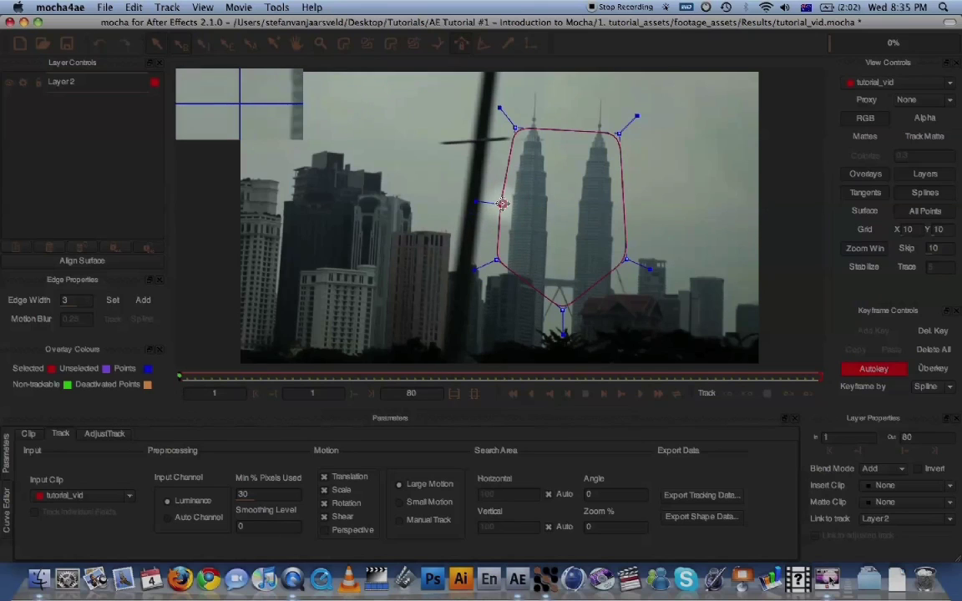
drag(515, 129, 529, 129)
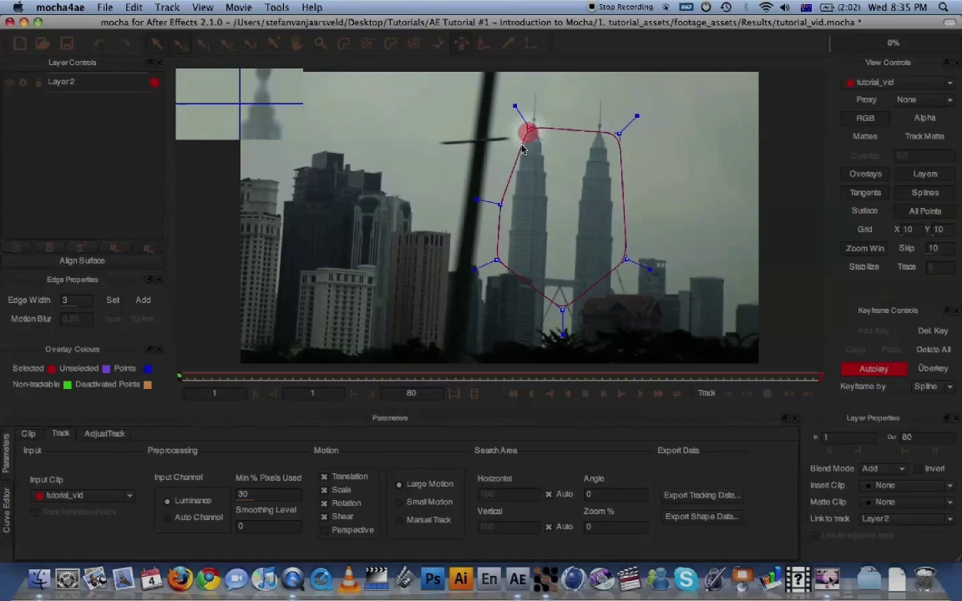
mouse_move(499, 200)
mouse_down()
mouse_move(511, 208)
mouse_move(499, 198)
mouse_up()
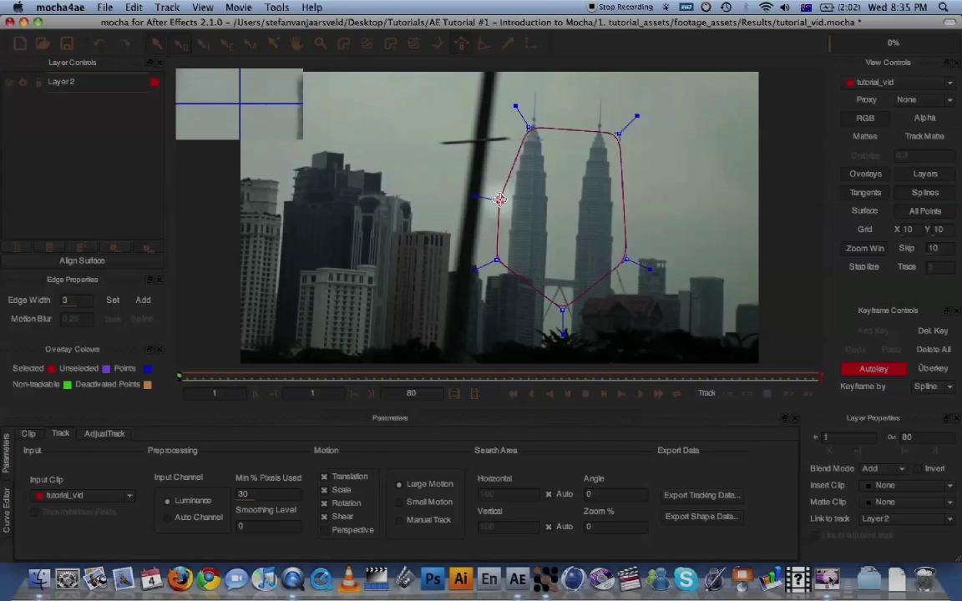
drag(530, 129, 517, 122)
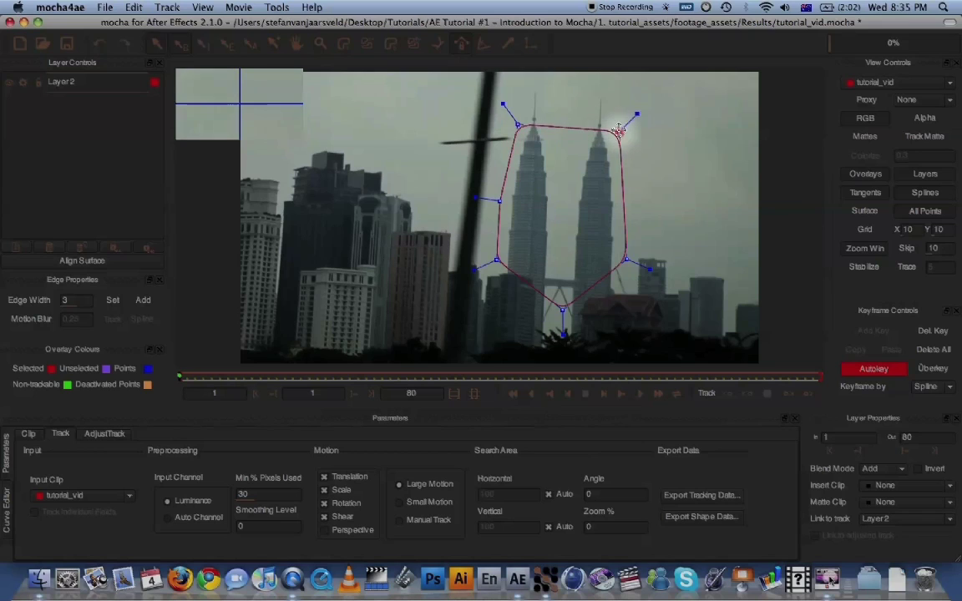
drag(619, 133, 615, 130)
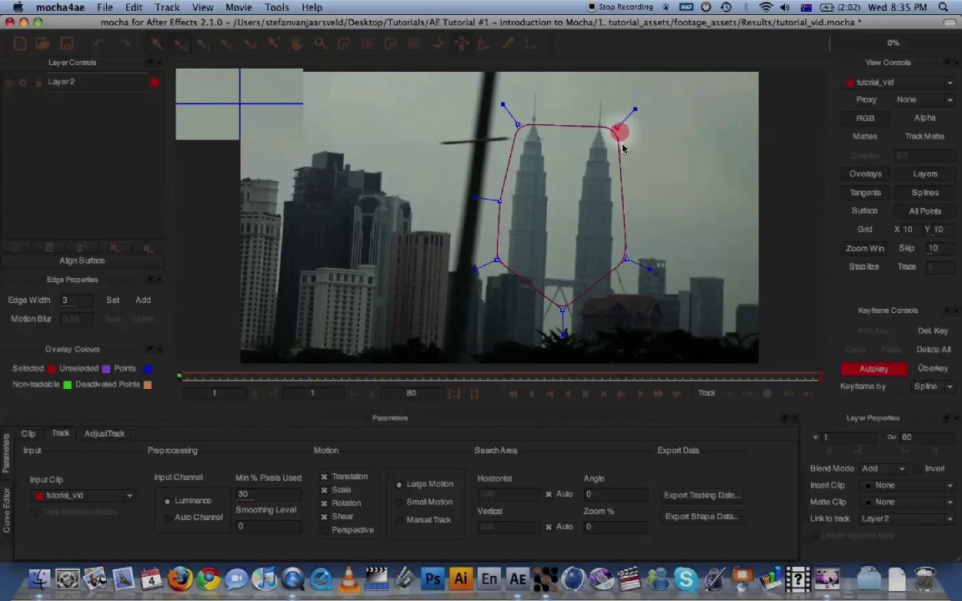
Delete the extra left-side point and shift the top-left corner slightly left
right_click(498, 200)
mouse_move(526, 208)
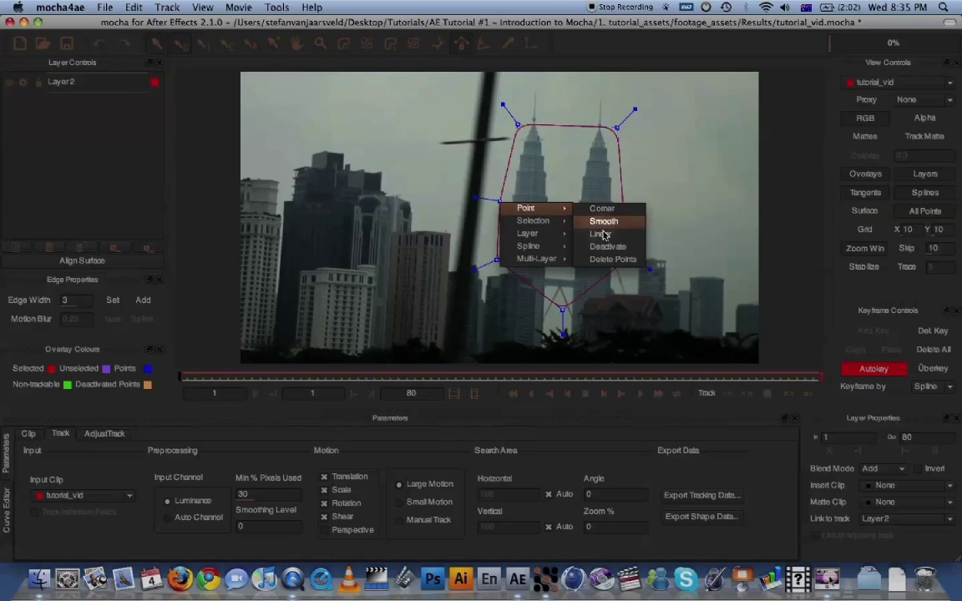
click(613, 260)
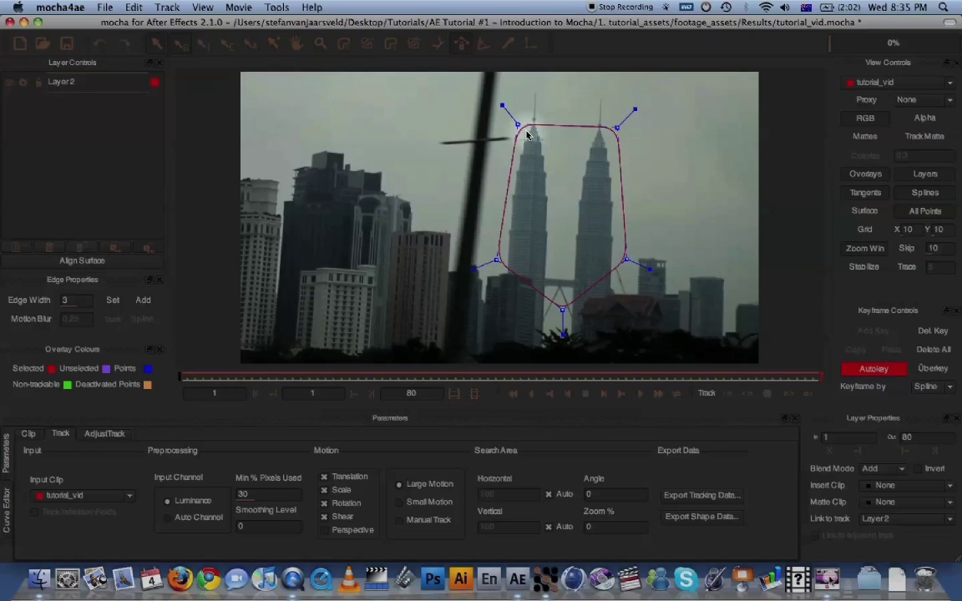
drag(501, 106, 498, 106)
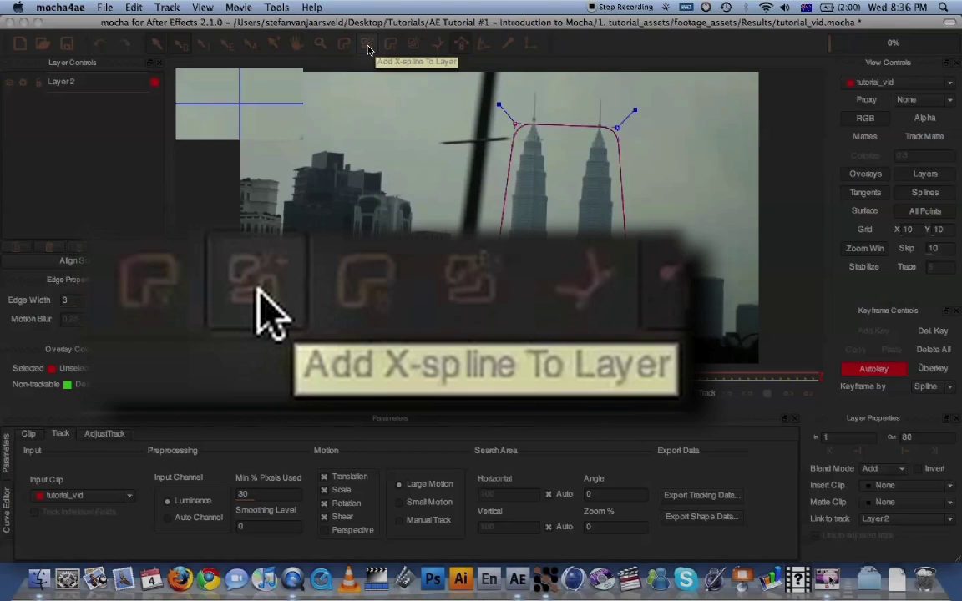
Add a box-shaped X-spline to Layer 2 around the small building right of the towers
click(368, 48)
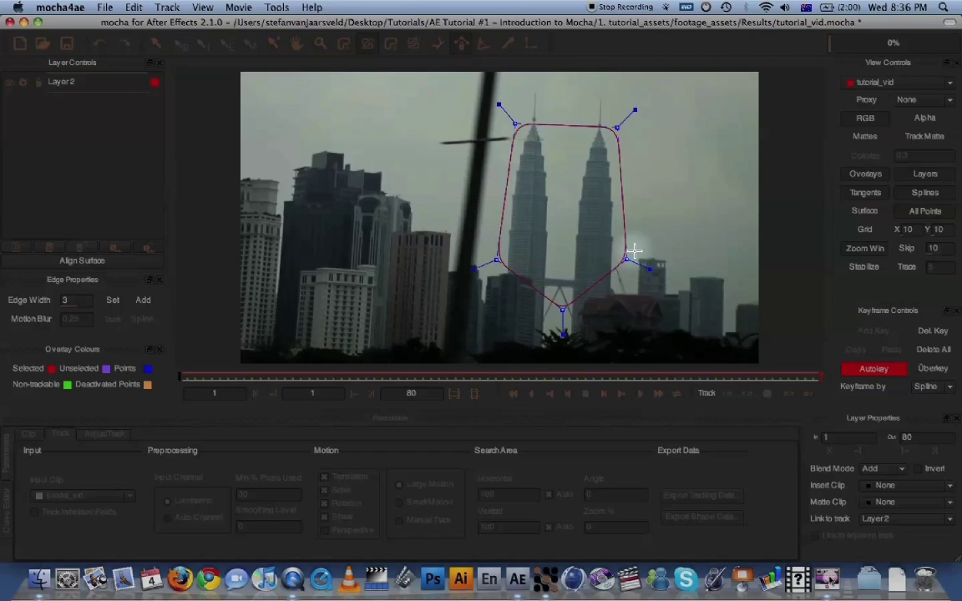
click(634, 289)
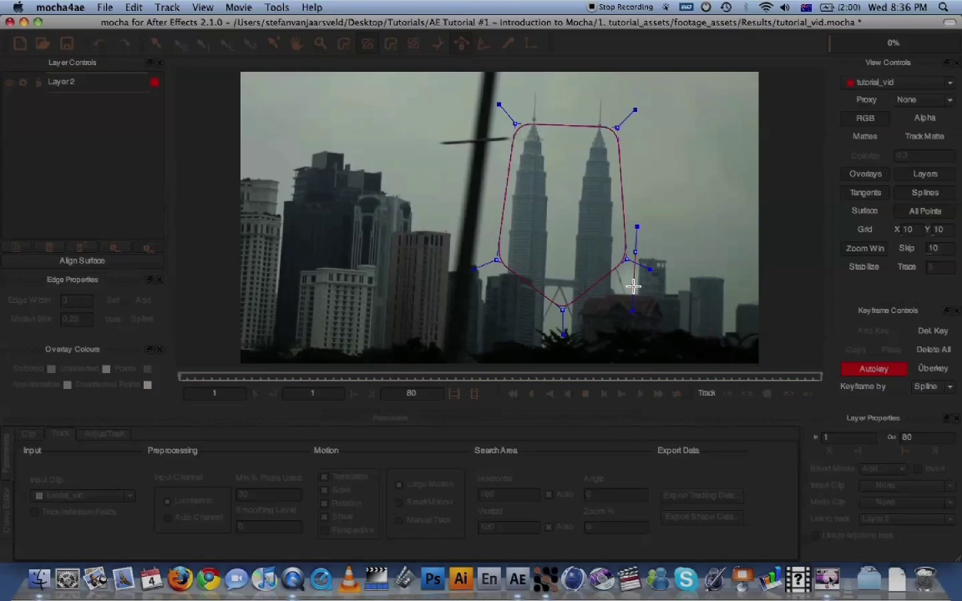
click(674, 290)
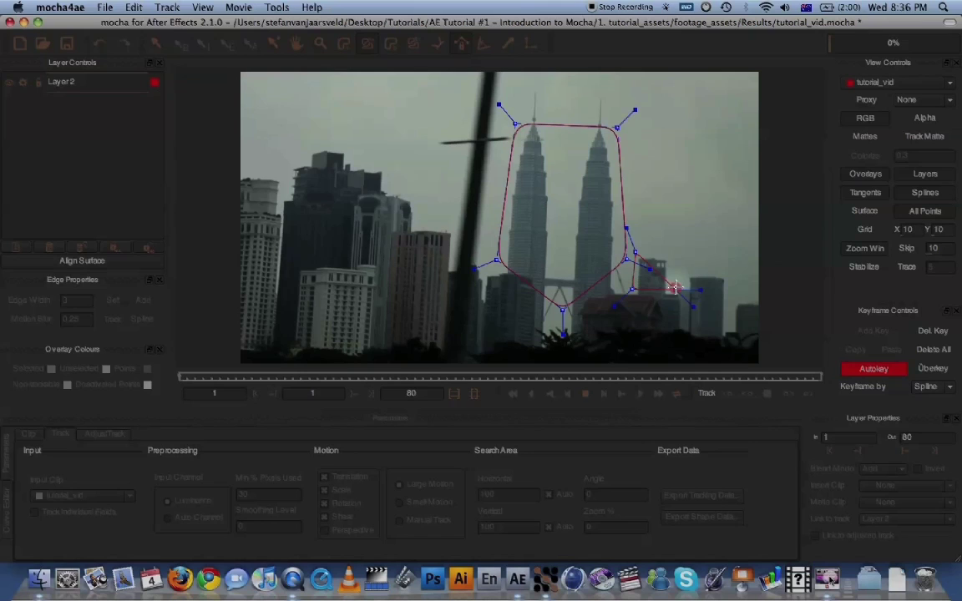
click(675, 251)
right_click(674, 250)
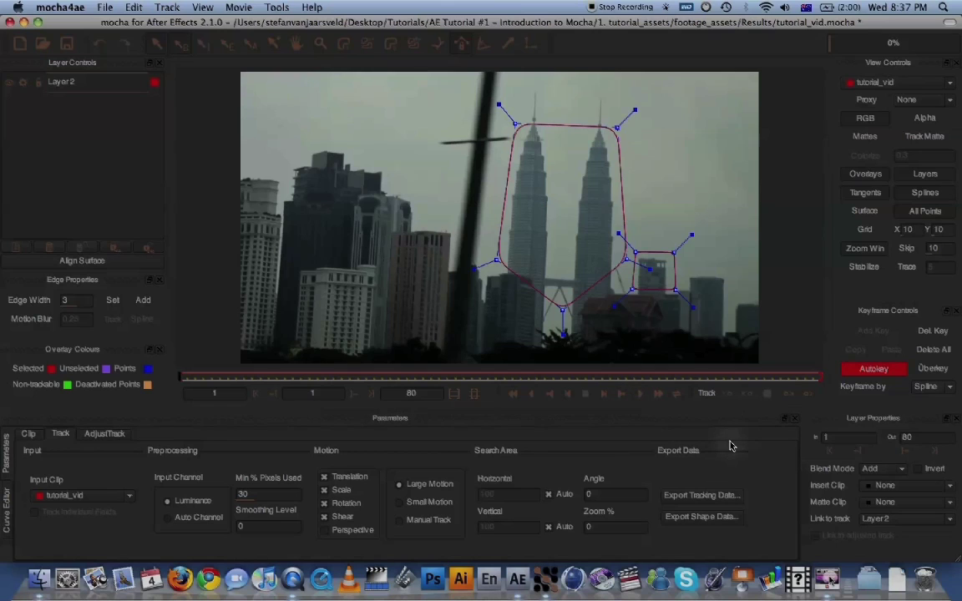
Track both shapes forward through the clip to frame 80
click(807, 396)
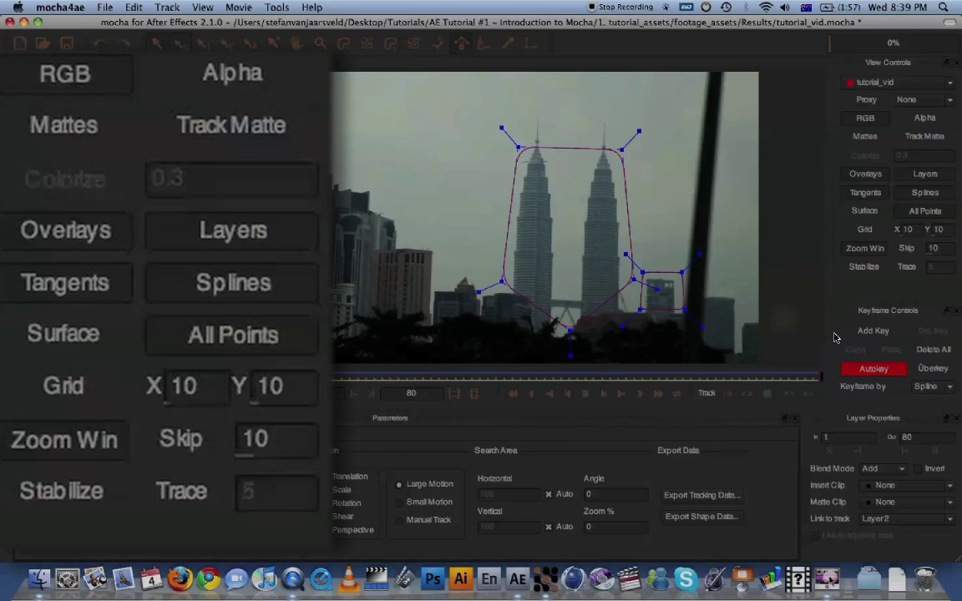
Turn on the Mattes view and switch off Colorize to show untinted footage inside the shapes
click(869, 138)
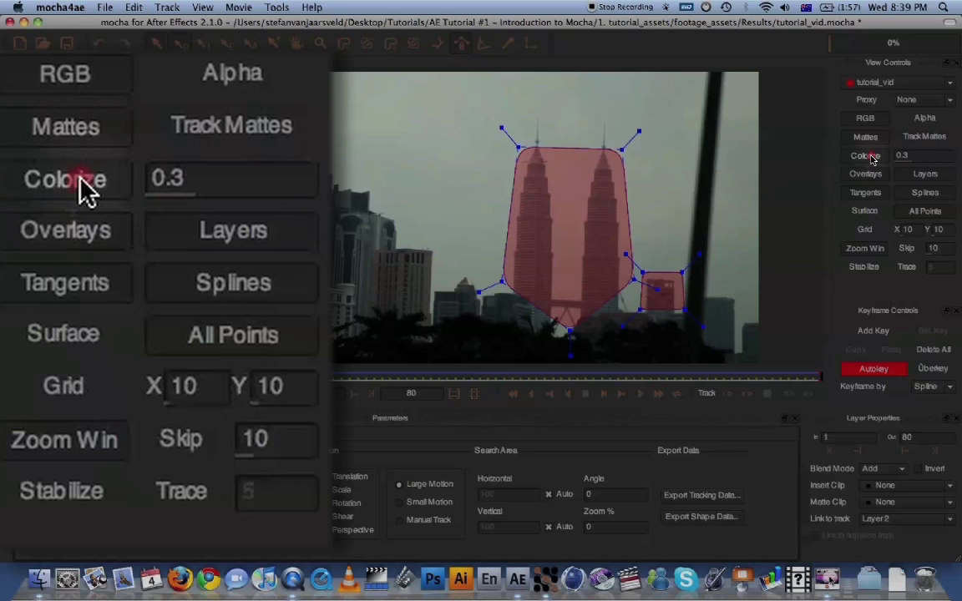
click(871, 157)
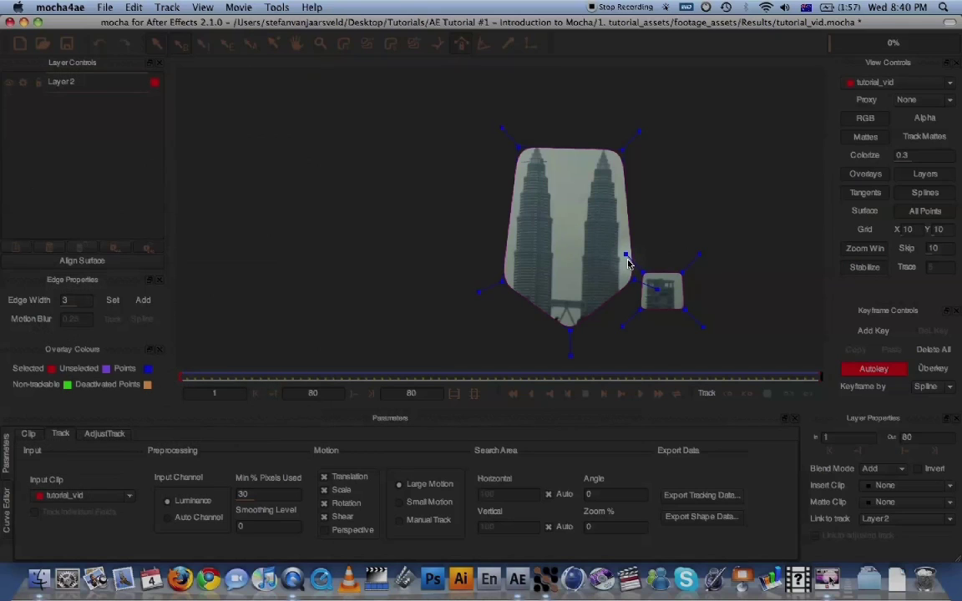
Scrub the timeline back from frame 80 toward the start, checking the matte on the towers
click(791, 378)
drag(795, 378, 313, 373)
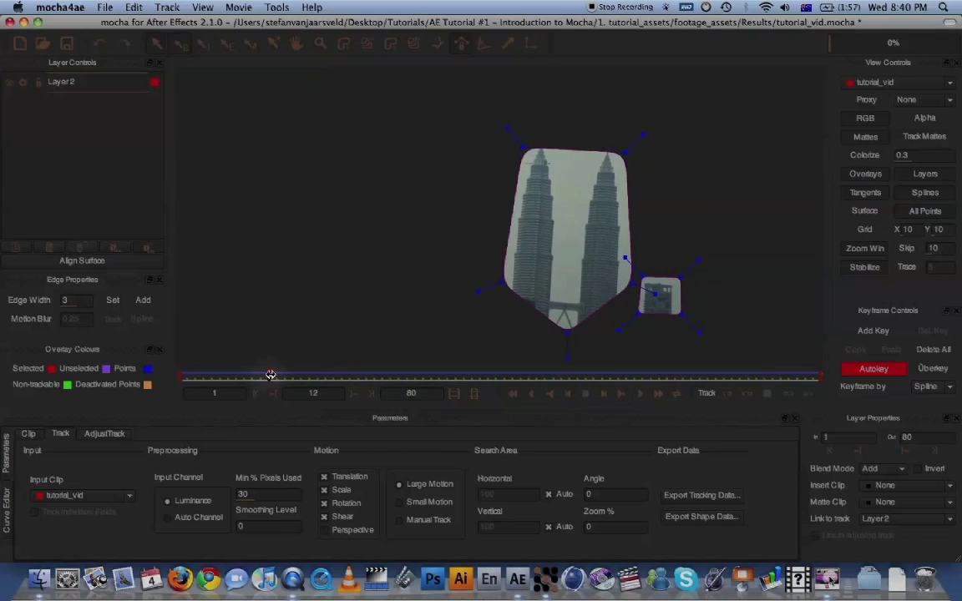
mouse_move(313, 373)
mouse_down()
mouse_move(798, 382)
mouse_move(188, 380)
mouse_move(812, 377)
mouse_move(183, 380)
mouse_up()
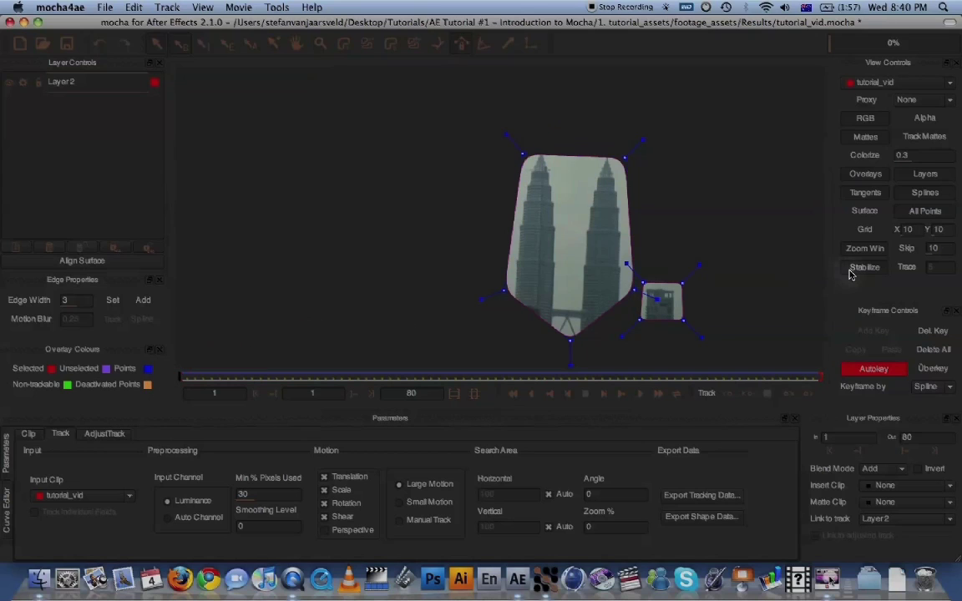
Turn off the Mattes view to show the full skyline footage behind the outlines
click(871, 138)
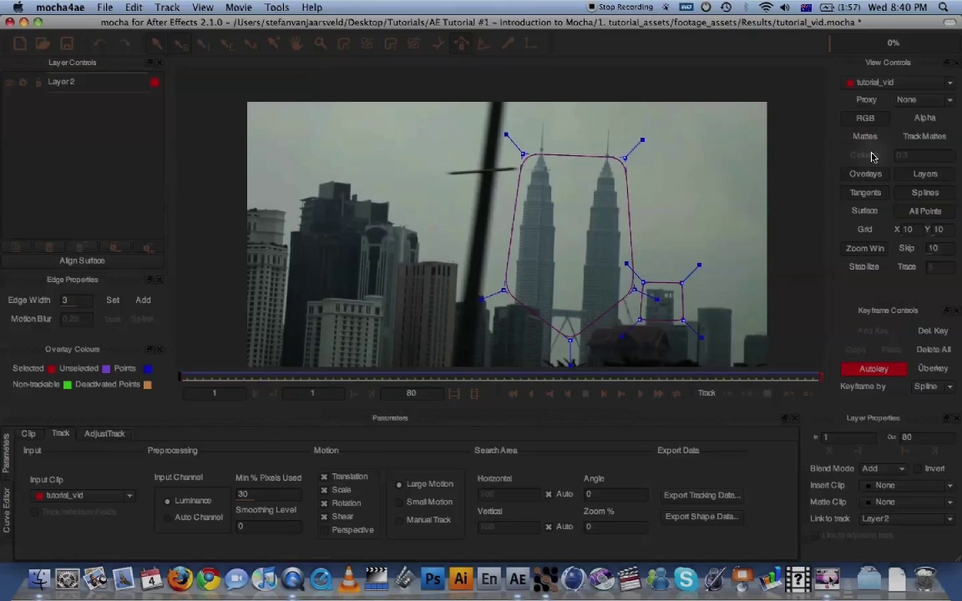